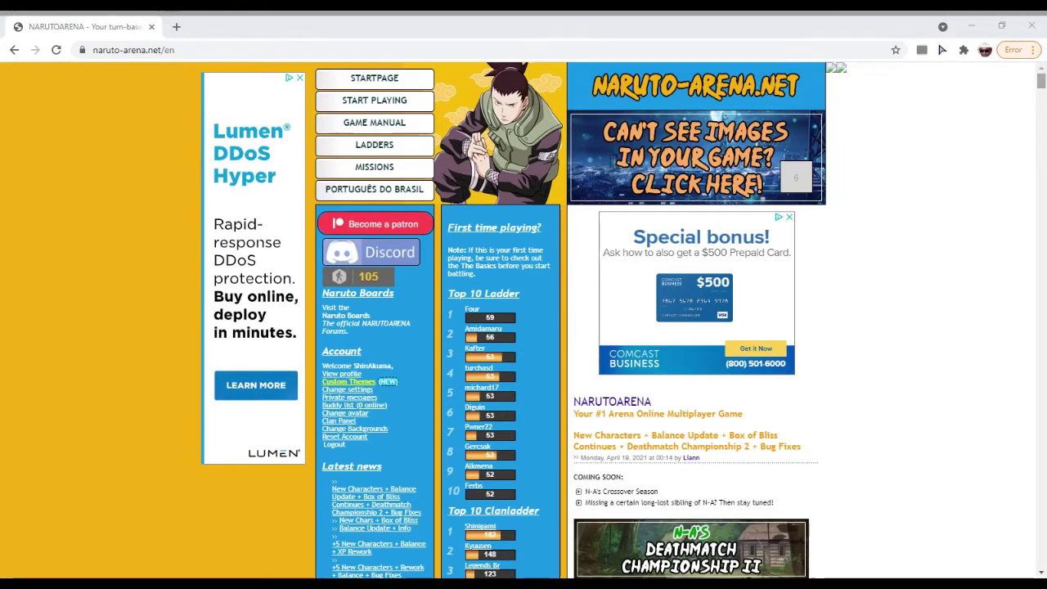
Go to the Reset Account page, which asks for the current password
left_click(1042, 80)
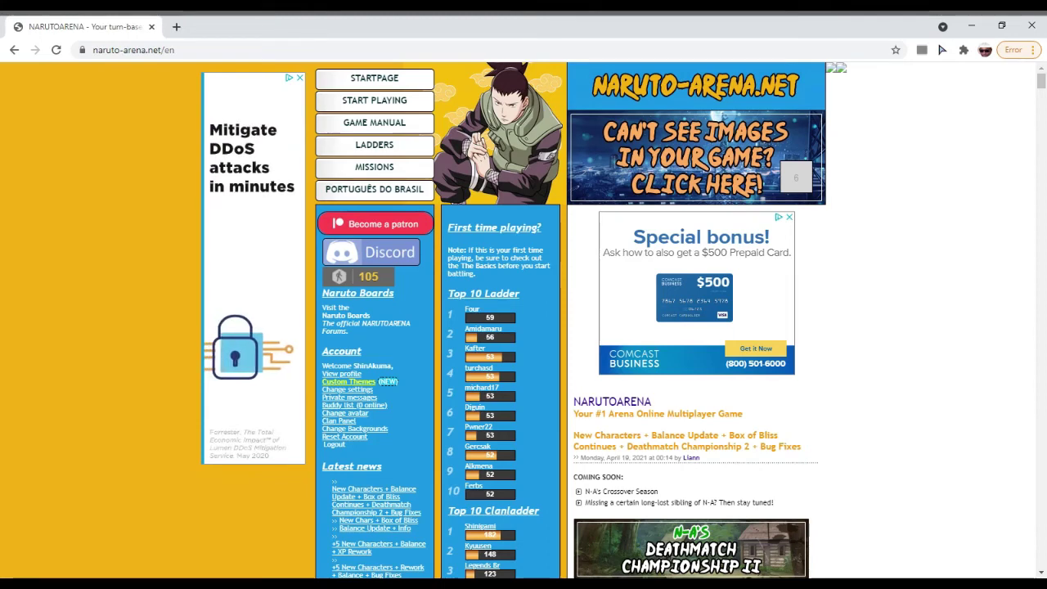
scroll(988, 206, "down", 1)
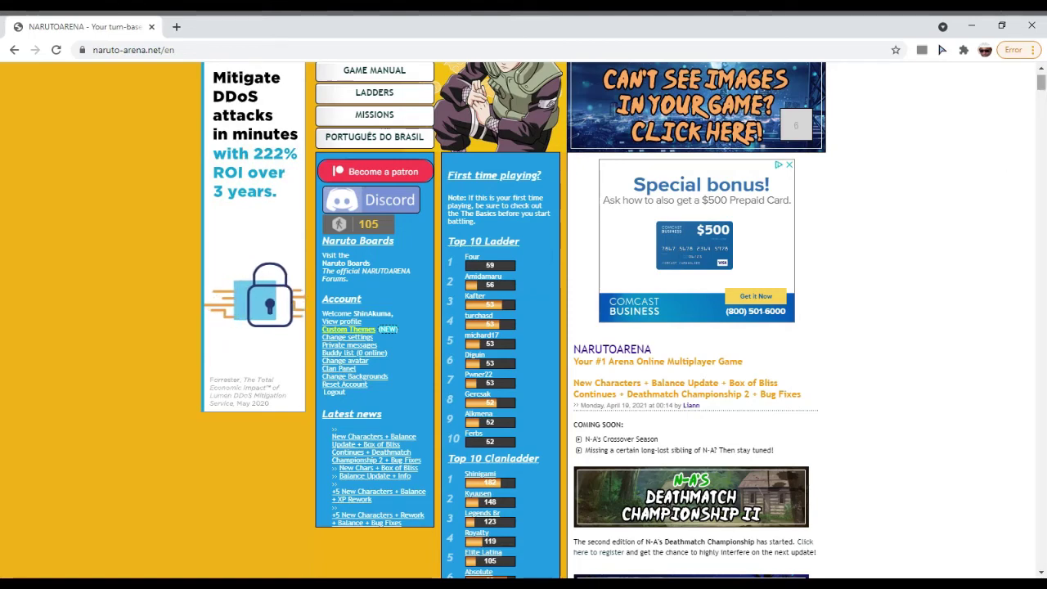
scroll(573, 170, "up", 1)
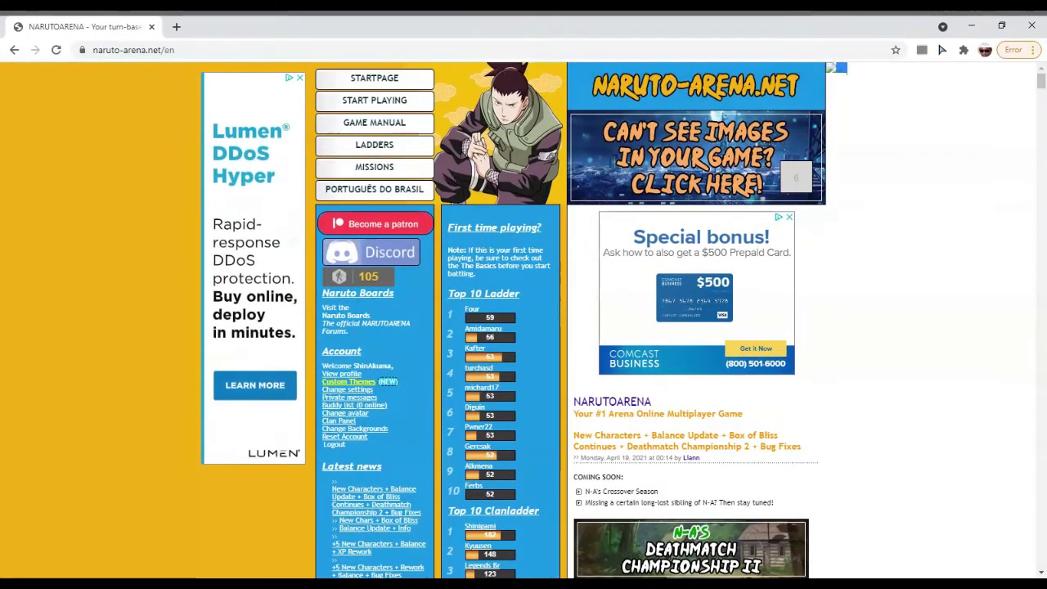
left_click(353, 442)
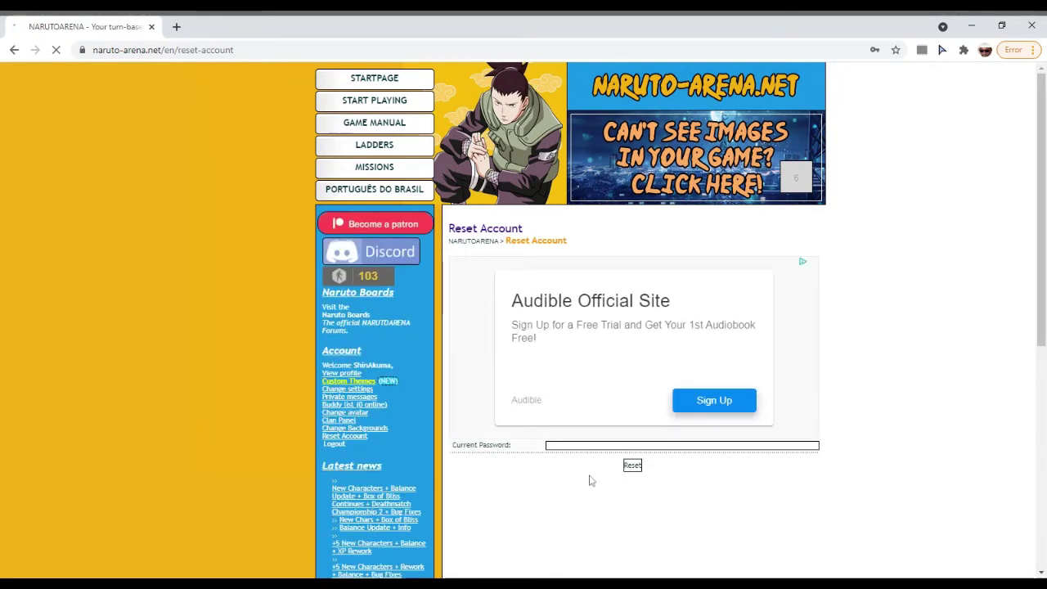
Select the Current Password field, then move to the Change avatar page instead
left_click(627, 446)
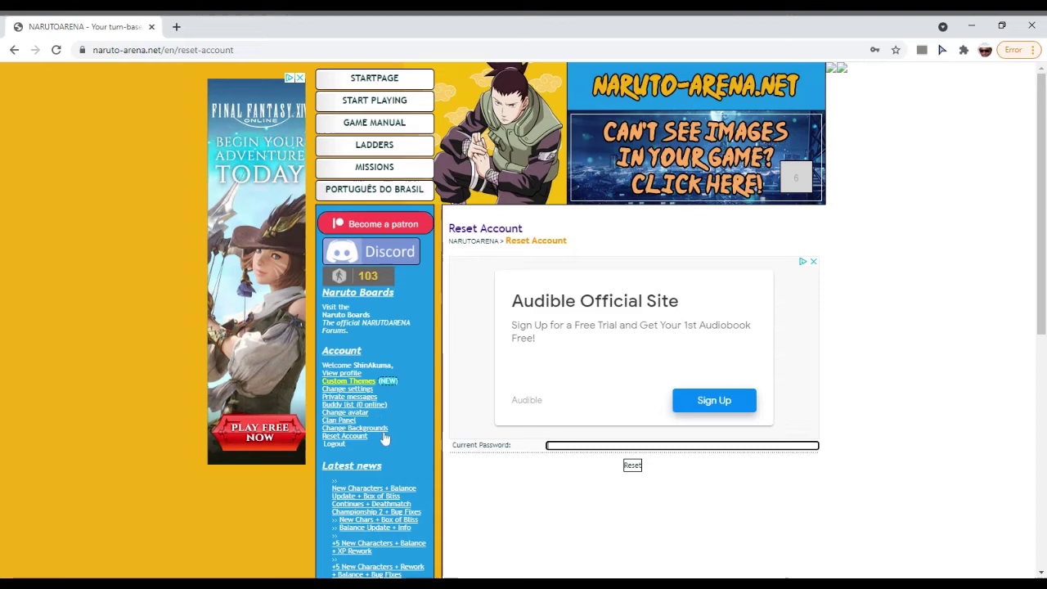
left_click(345, 413)
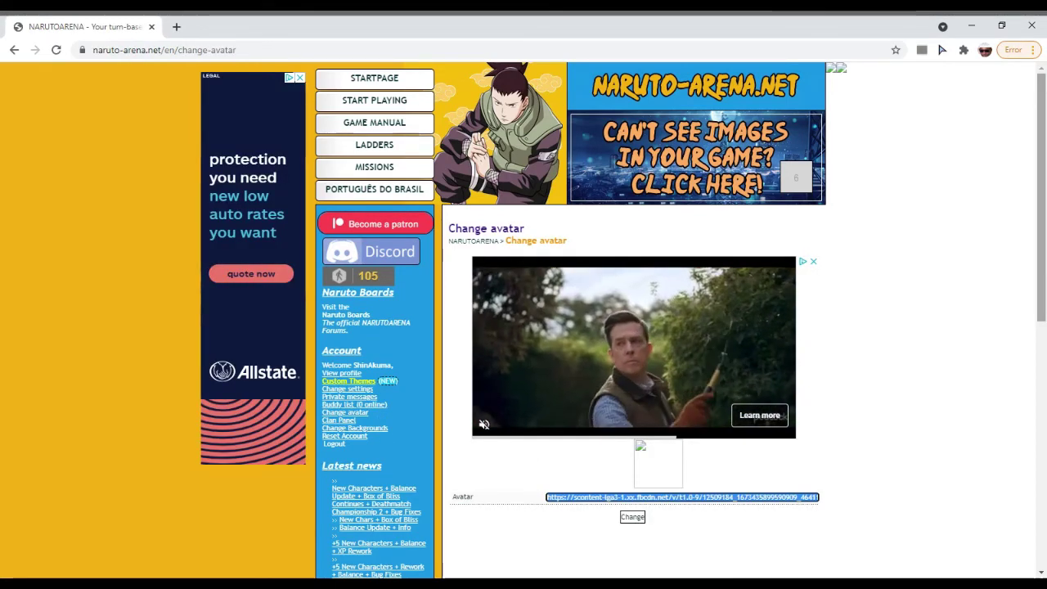
Go to Change Backgrounds to see the Background Selection and Background Battle URLs
scroll(523, 327, "down", 2)
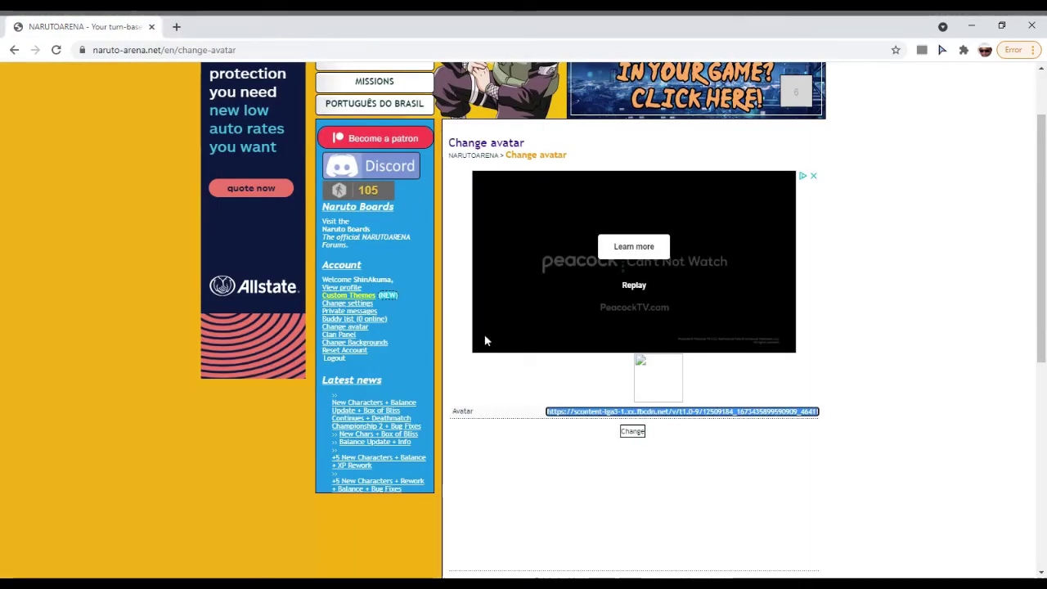
left_click(372, 343)
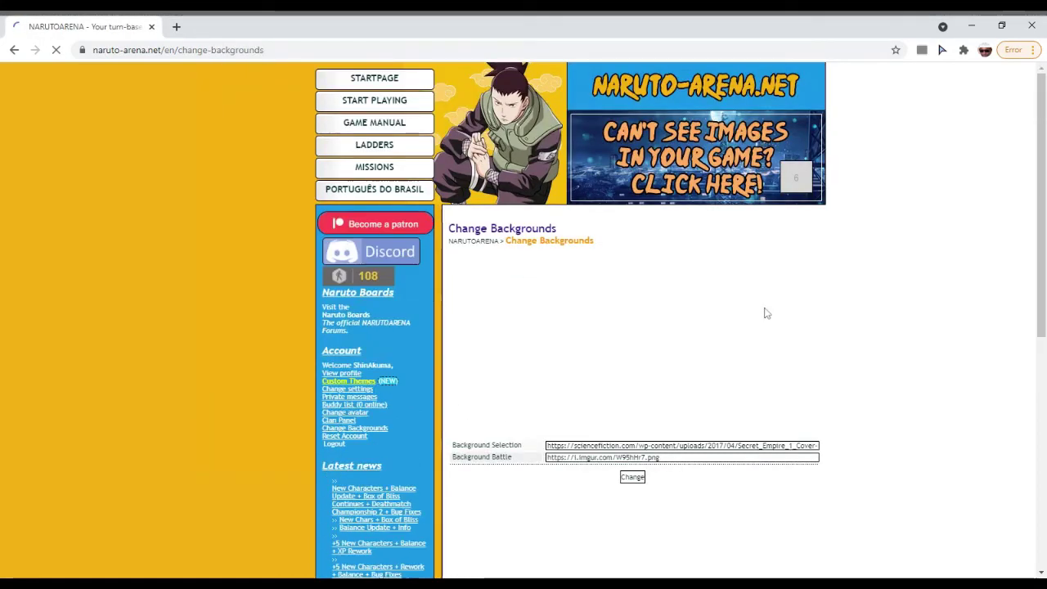
scroll(765, 311, "down", 1)
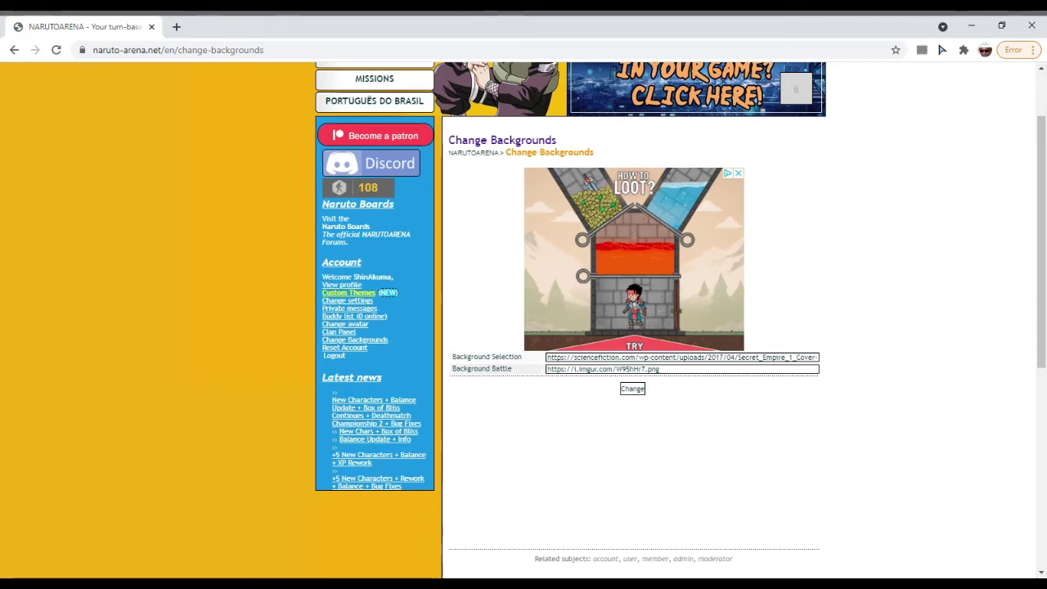
left_click(569, 357)
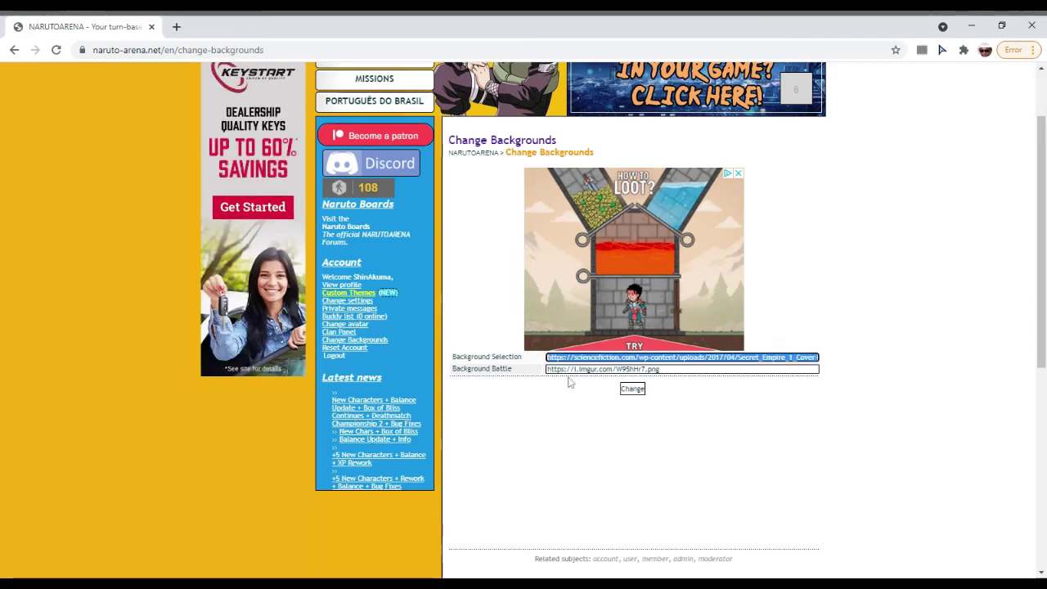
left_click_drag(548, 369, 662, 369)
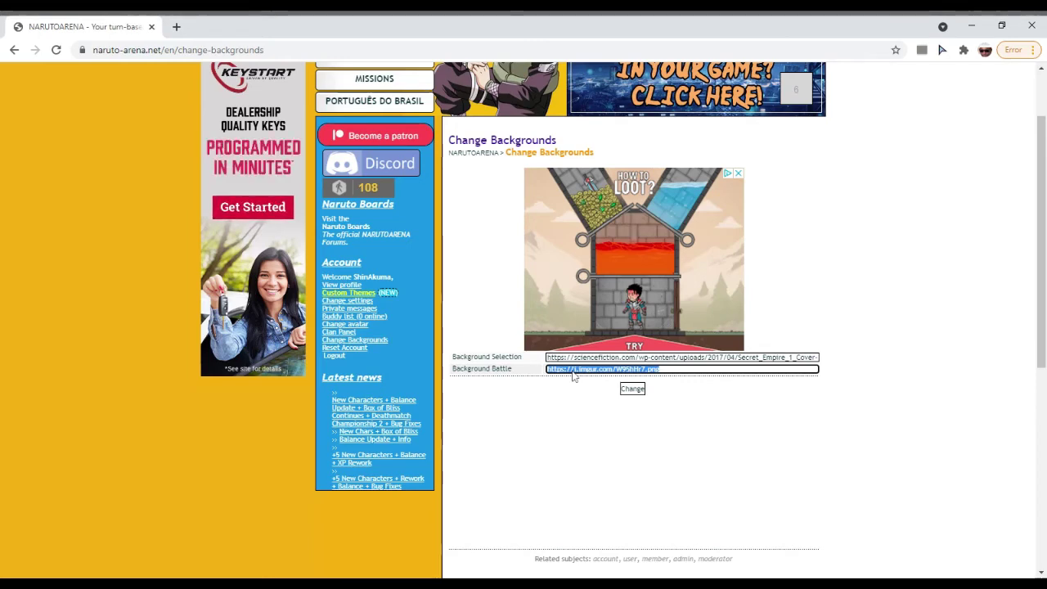
left_click_drag(573, 369, 245, 26)
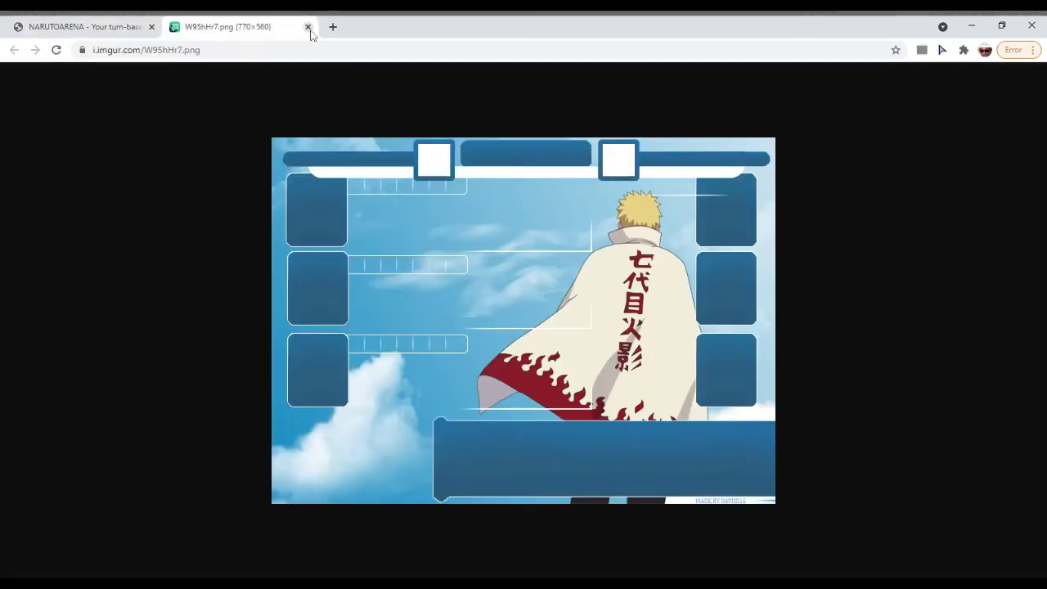
left_click(308, 28)
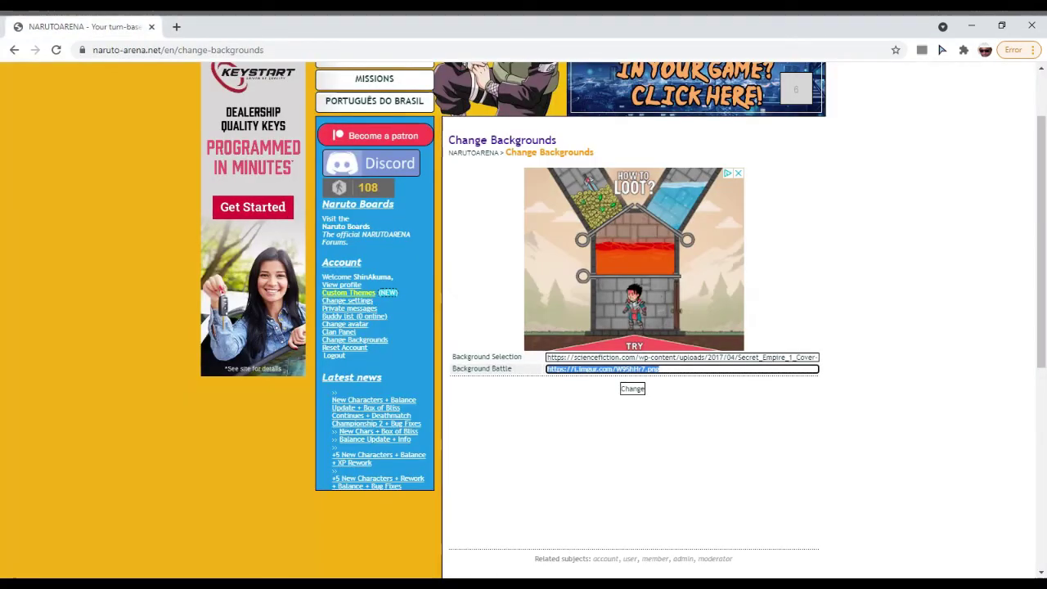
key("shift+Tab")
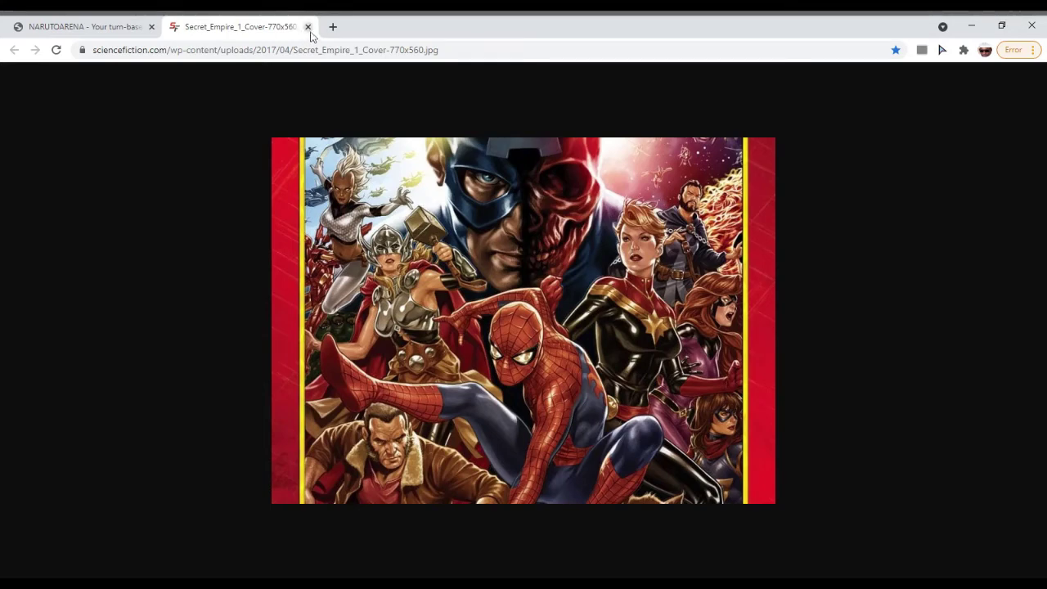
left_click(309, 28)
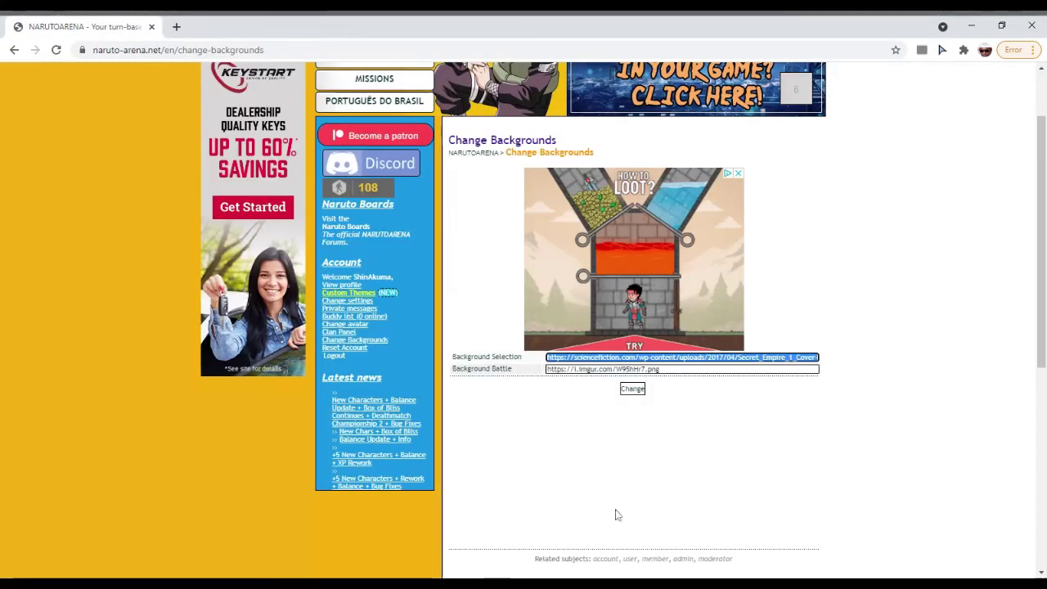